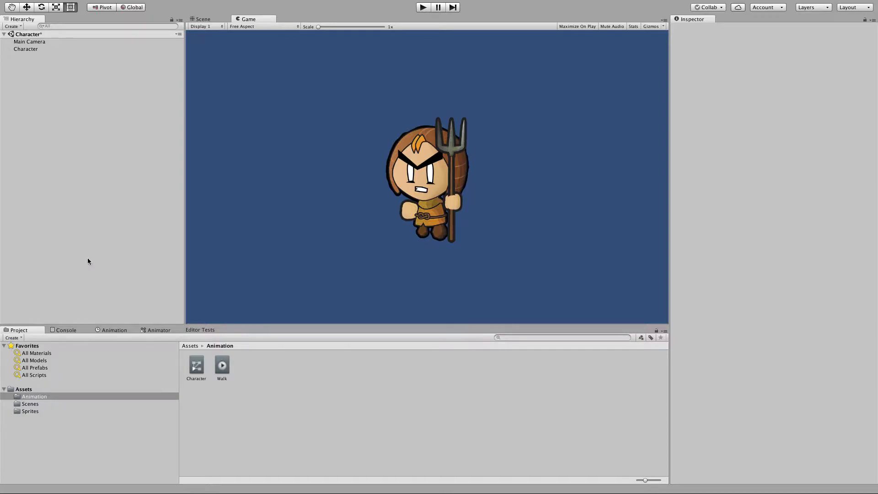
Review the Character object and its Walk animation, then show the six Peasant images in Sprites
click(53, 49)
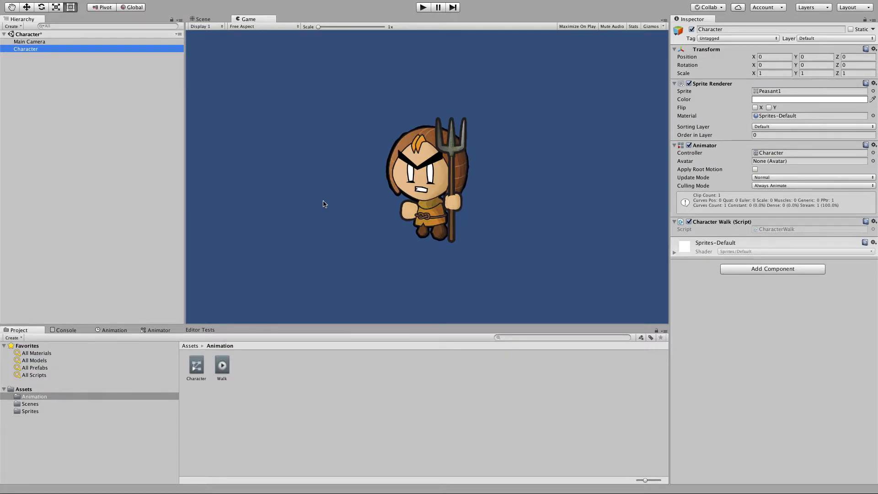
click(122, 330)
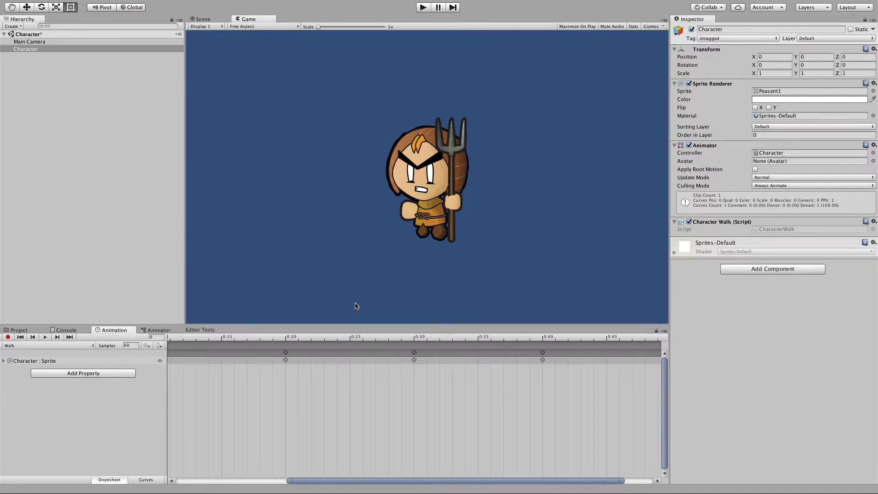
click(42, 329)
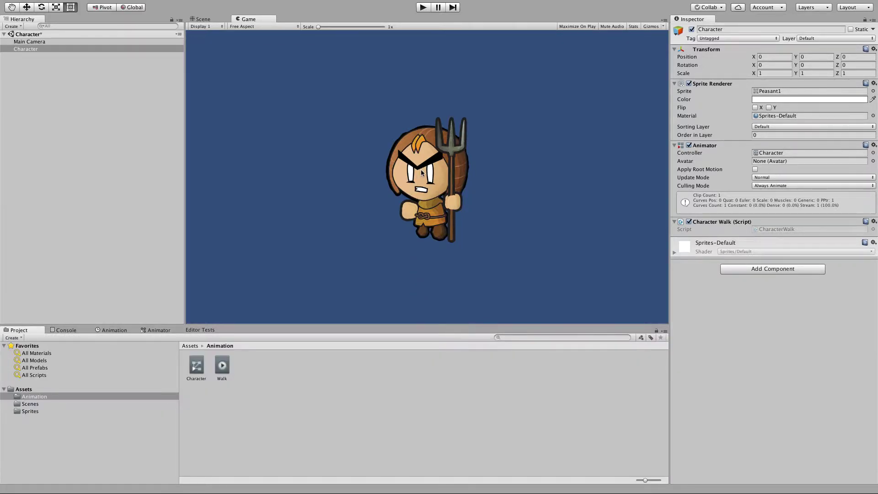
click(36, 411)
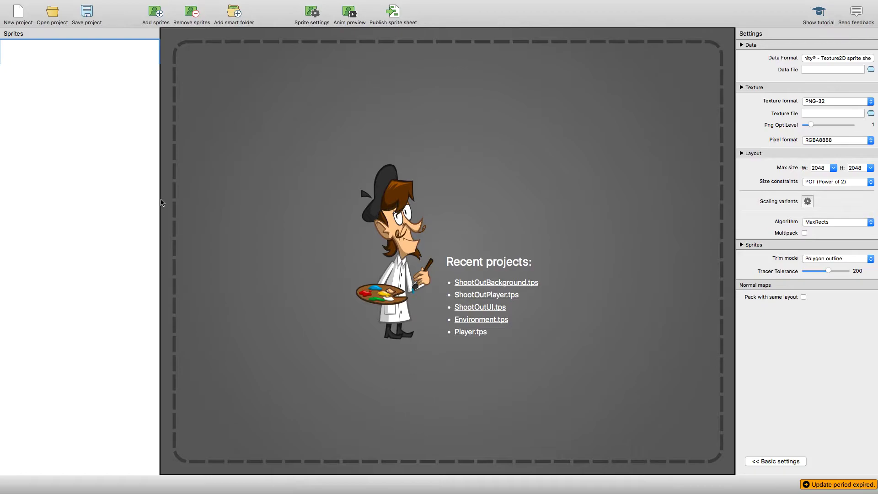
Add Assets/Sprites as a smart folder so its six Peasant images pack into one sheet
click(233, 18)
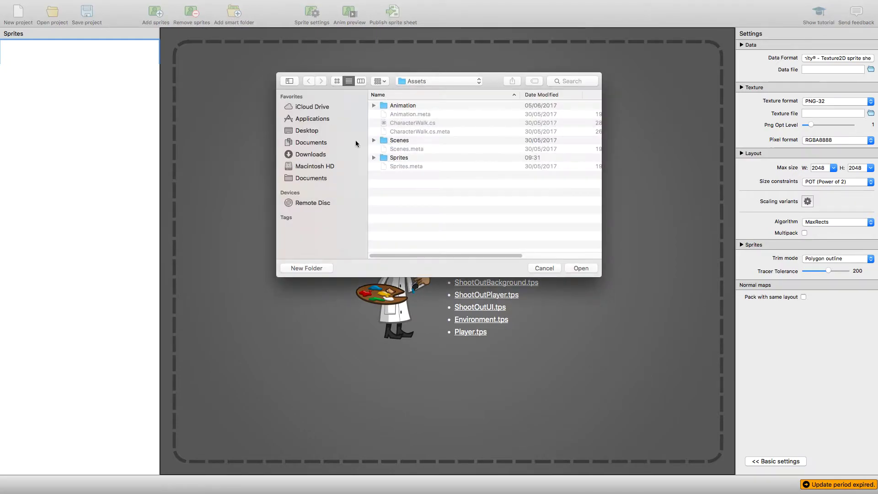
click(373, 158)
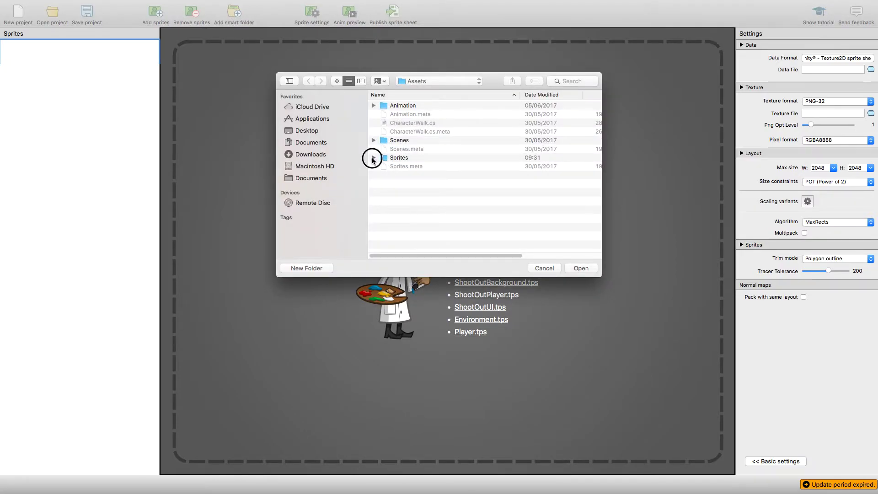
click(396, 158)
scroll(402, 163, down, 2)
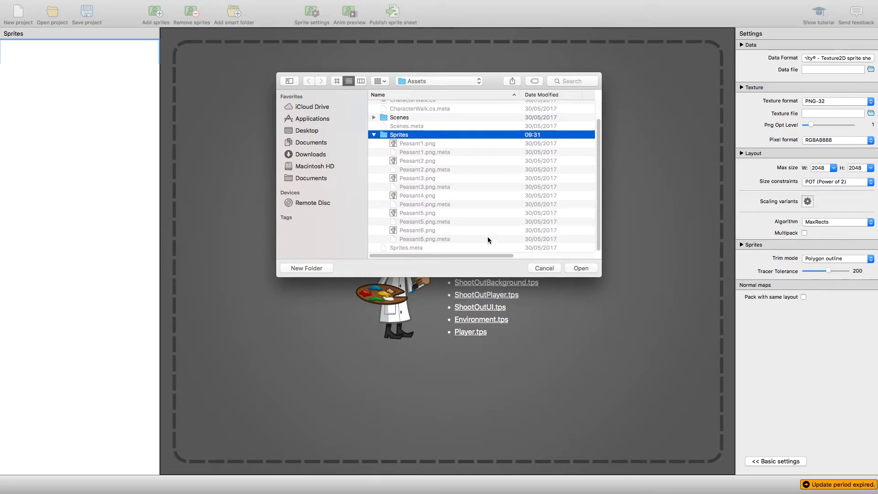
click(573, 271)
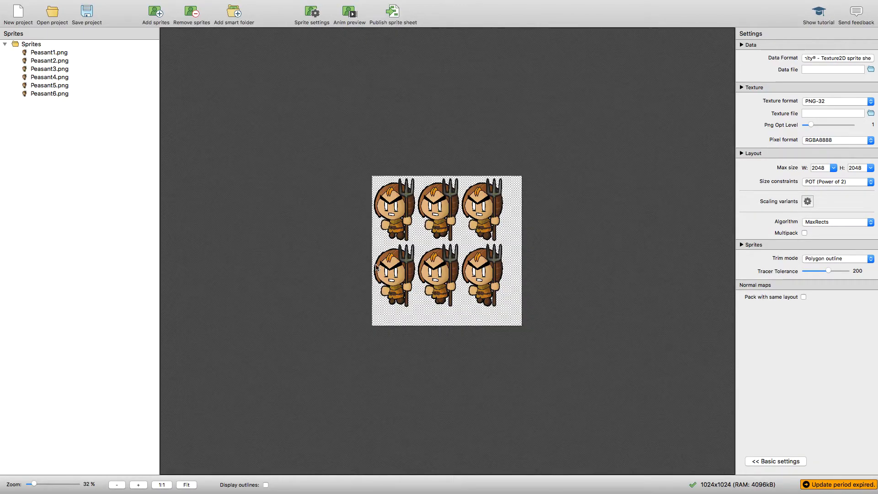
mouse_move(376, 268)
Publish the sheet as Character in a new Assets/SpriteSheets folder and dismiss the publishing report
click(395, 18)
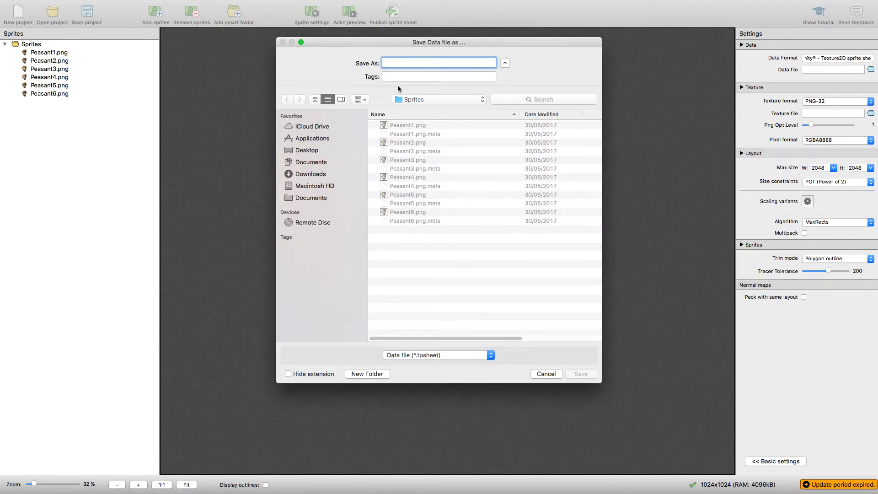
click(408, 101)
click(410, 111)
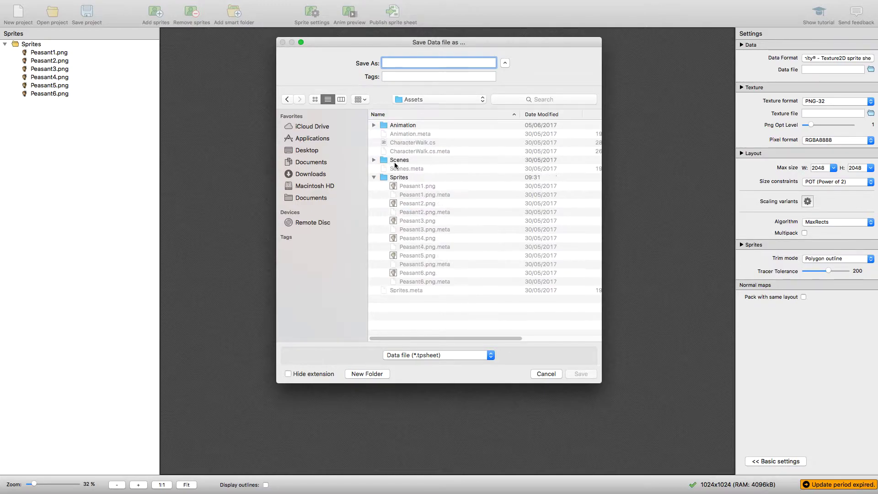
click(353, 374)
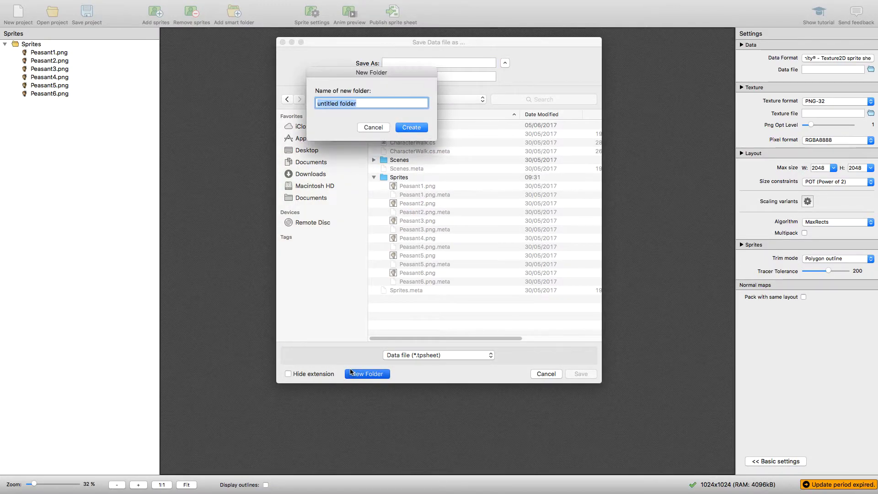
text(SpriteSheets)
key(Return)
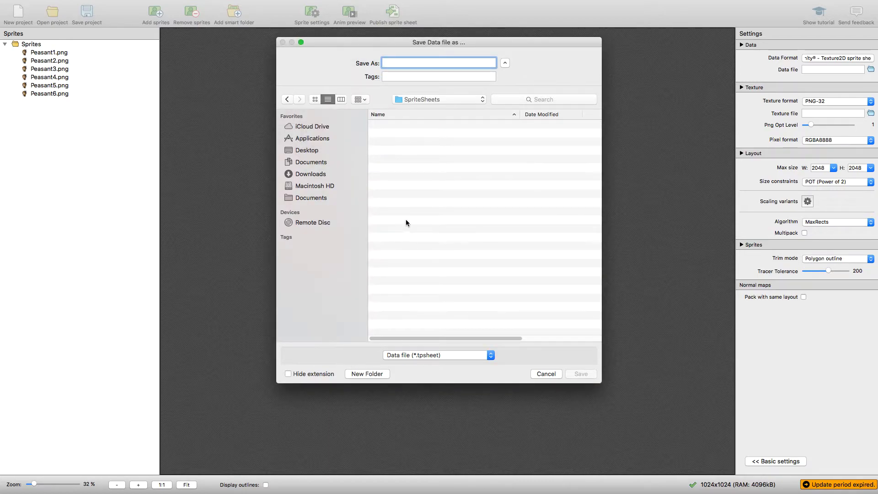
text(Character)
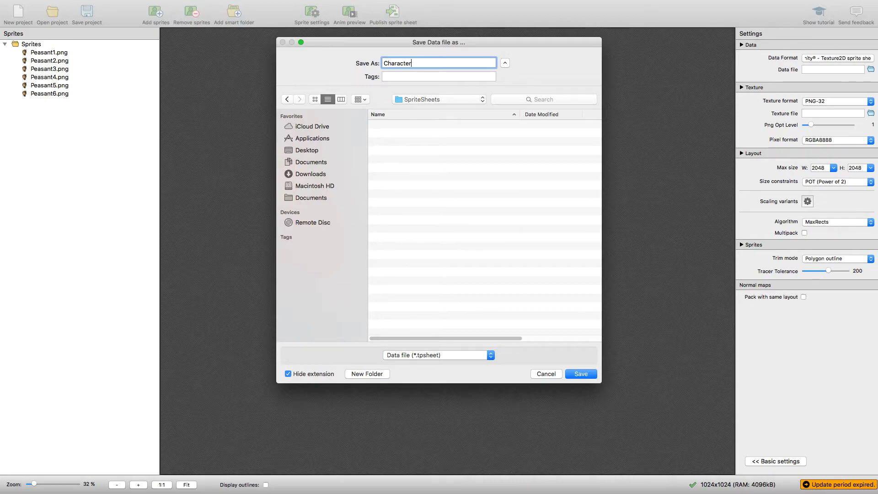
key(Return)
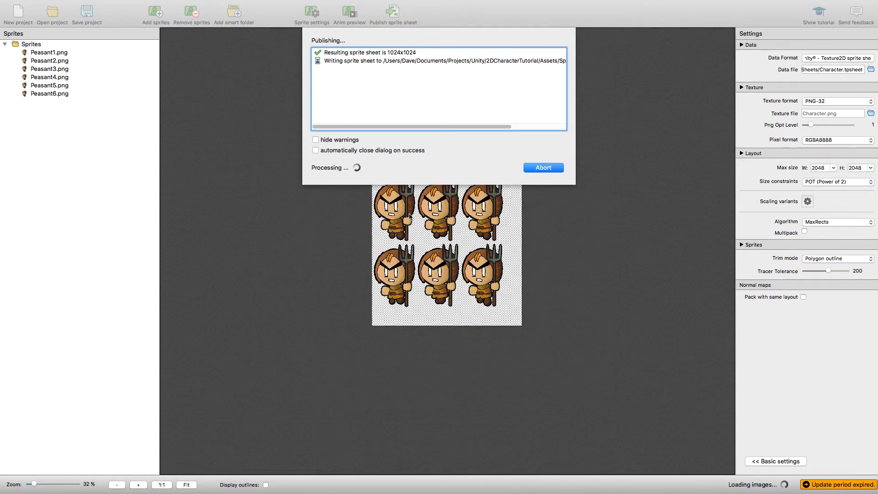
click(532, 168)
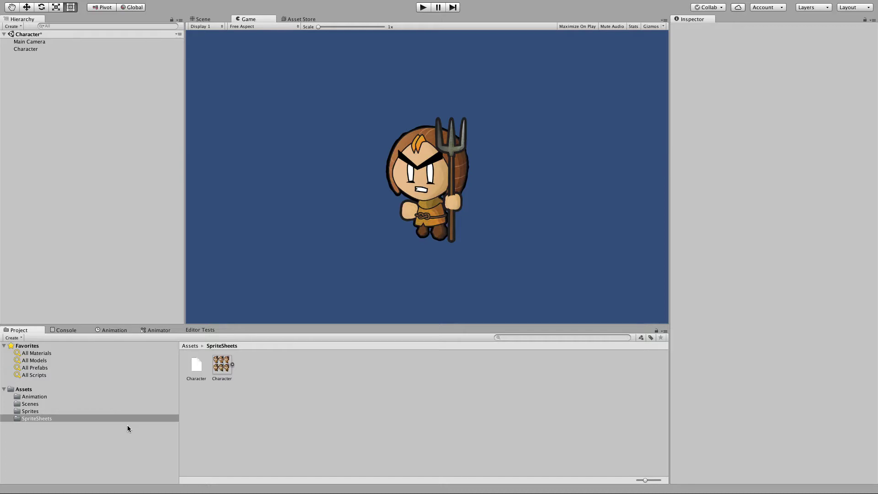
click(218, 370)
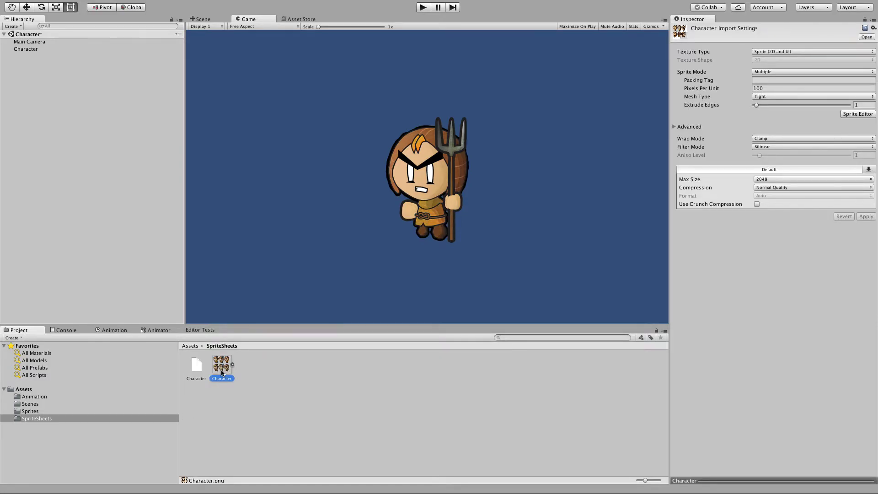
click(202, 378)
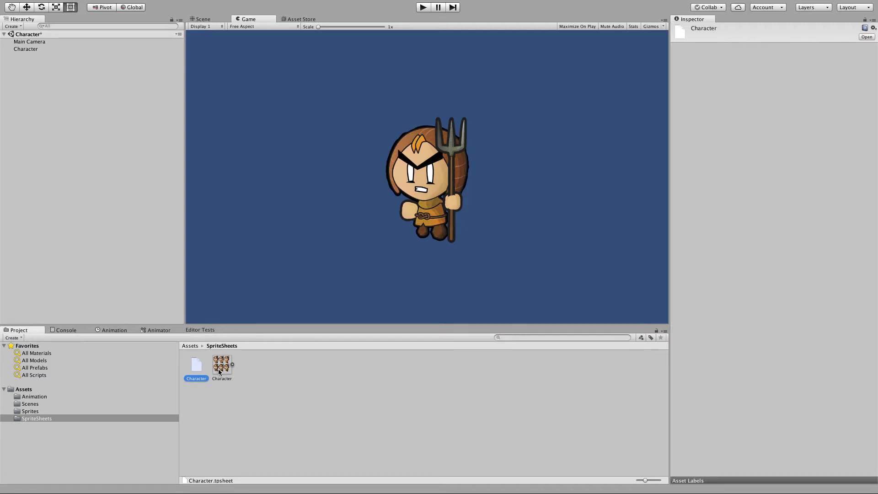
click(216, 400)
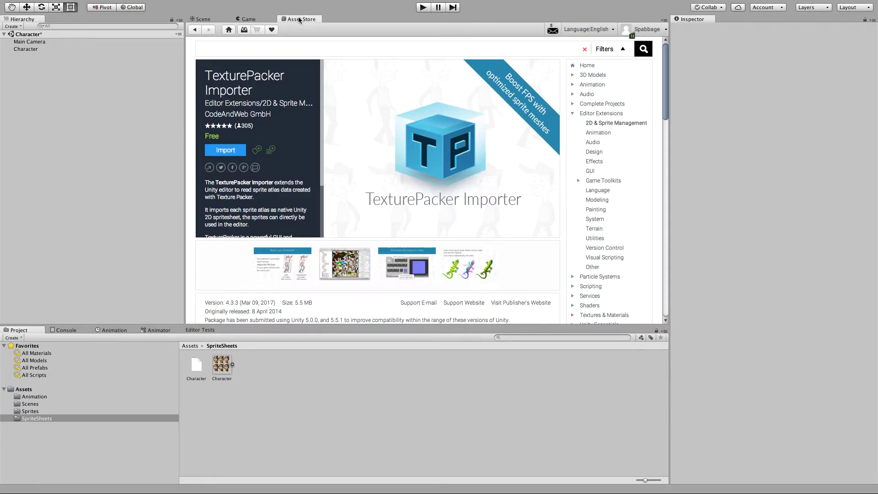
Import the TexturePacker Importer package from the Asset Store with the Example folder unchecked
click(300, 19)
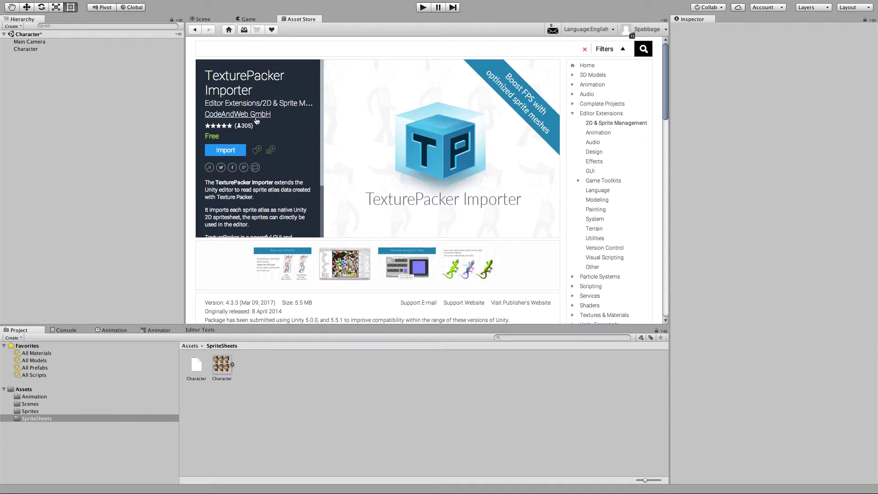
click(233, 155)
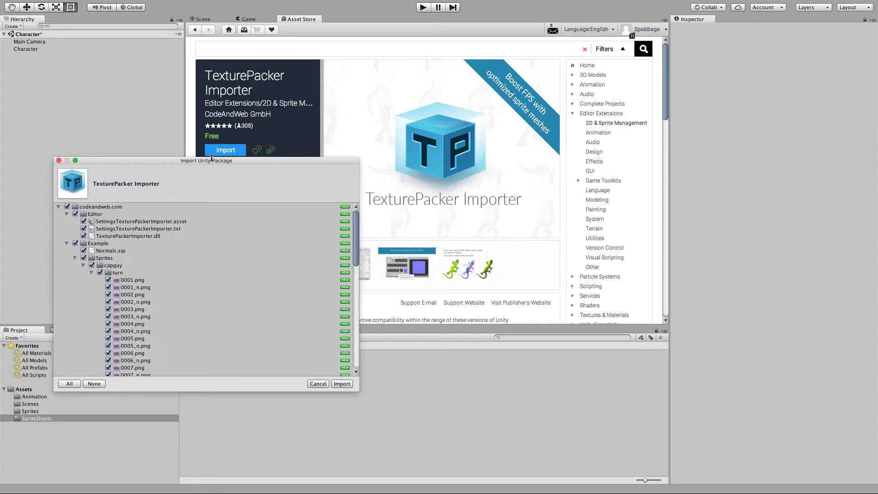
click(75, 243)
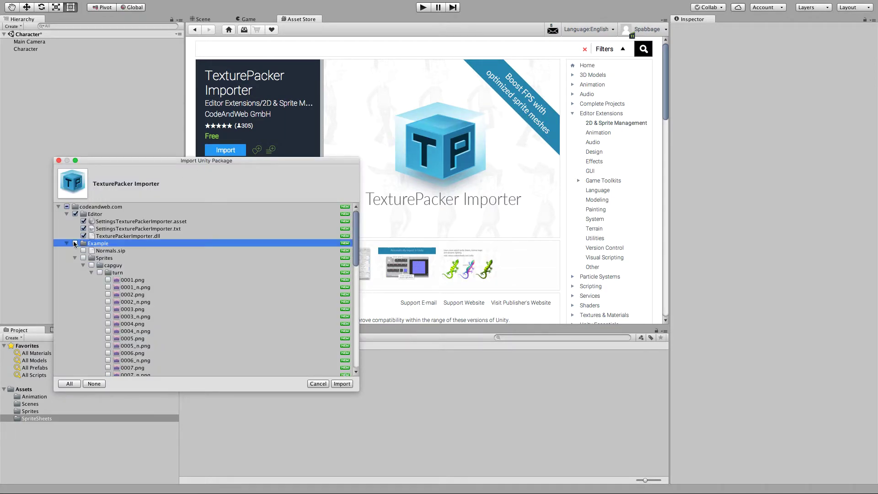
click(66, 244)
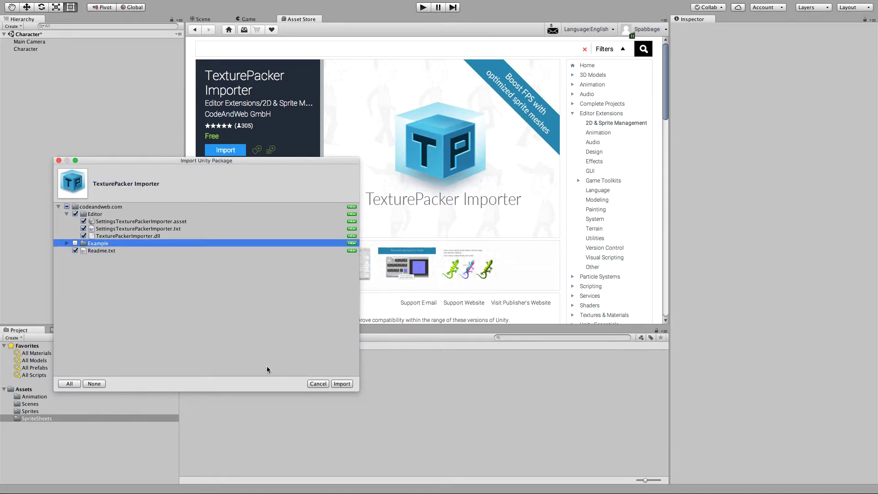
click(342, 384)
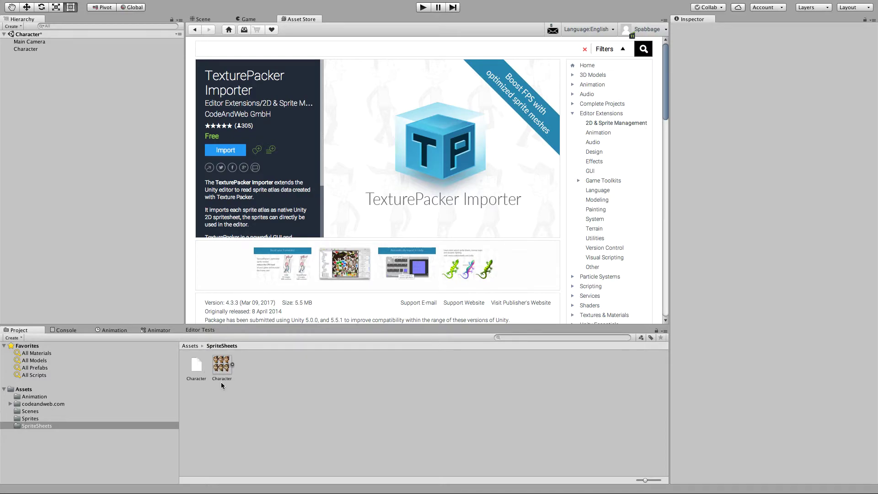
Reimport the assets so the Character sheet expands into six Peasant sprites, then view Sprites
right_click(208, 408)
mouse_move(213, 397)
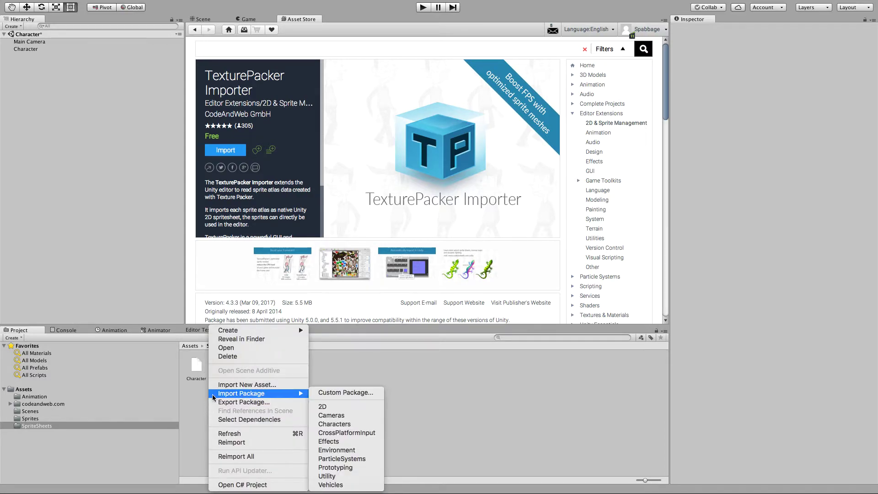
click(221, 443)
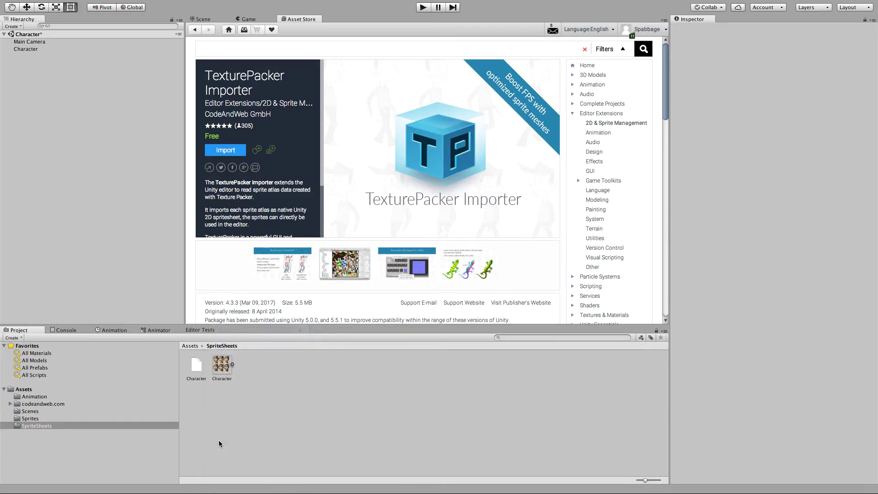
click(232, 365)
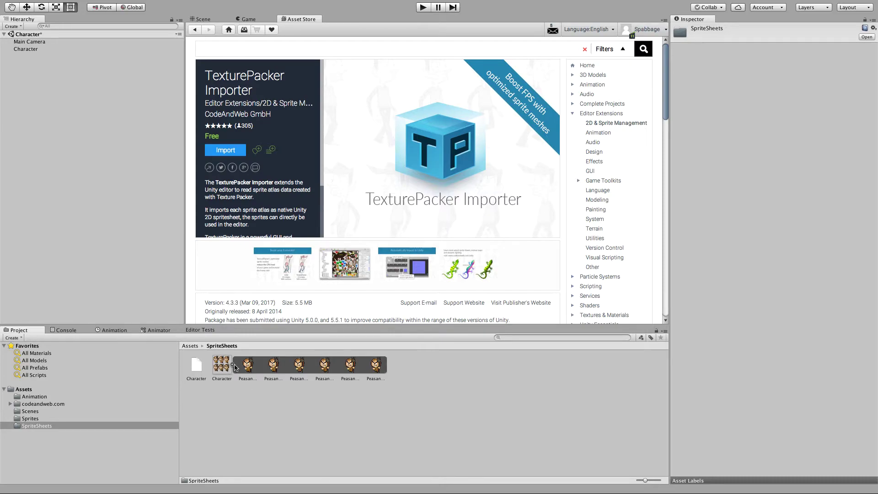
click(26, 420)
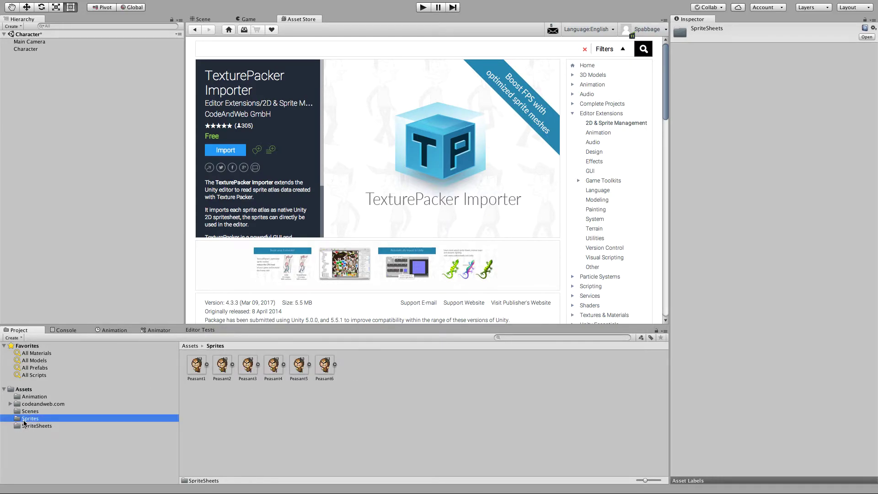
Delete the six loose Peasant sprites from the Sprites folder
click(194, 370)
shift+click(326, 370)
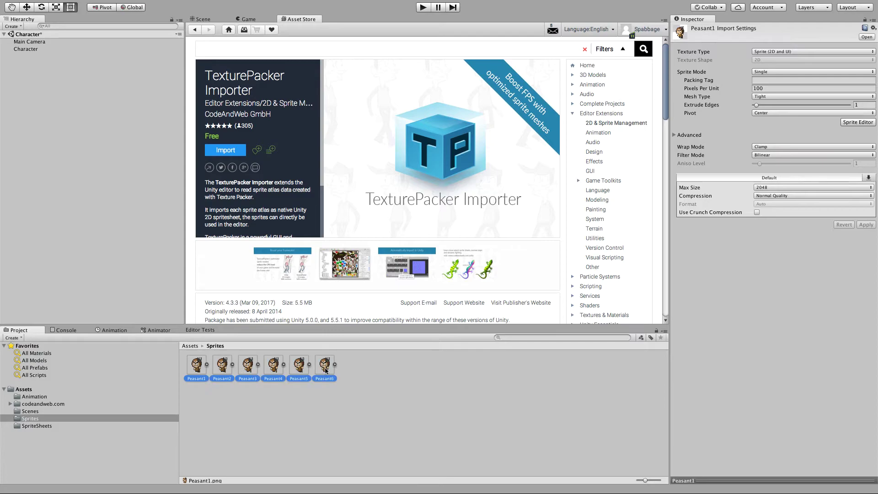
right_click(326, 370)
click(334, 359)
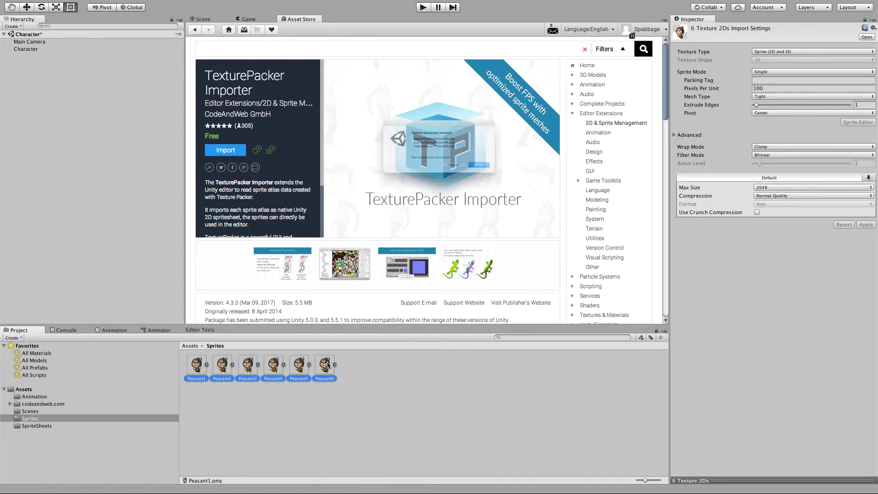
click(503, 180)
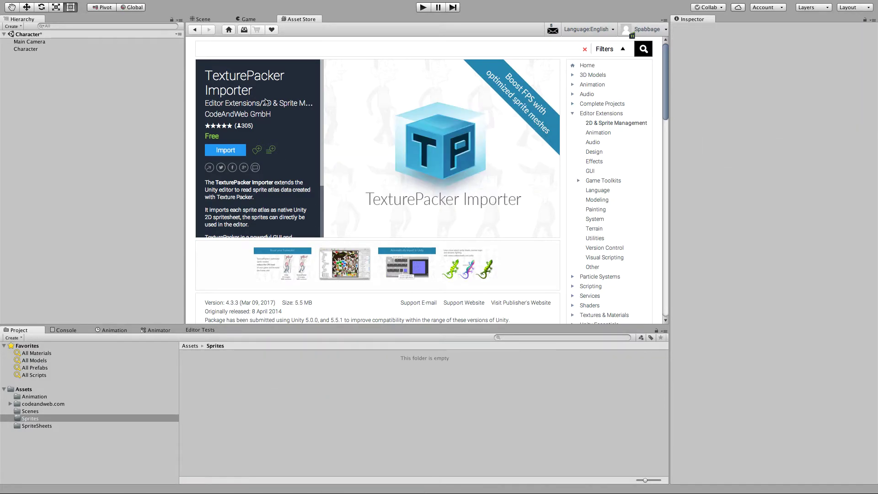
Assign Peasant1 from the packed sheet as the Character's sprite and check the Walk keyframes
click(251, 19)
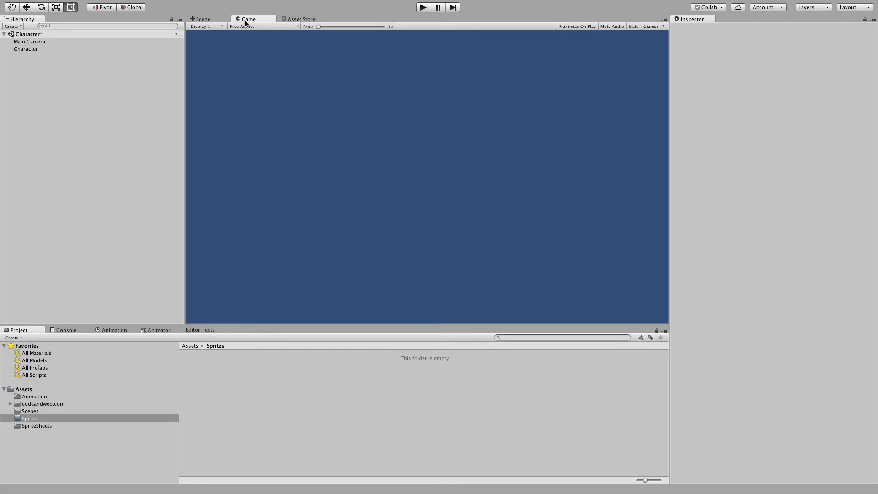
click(32, 49)
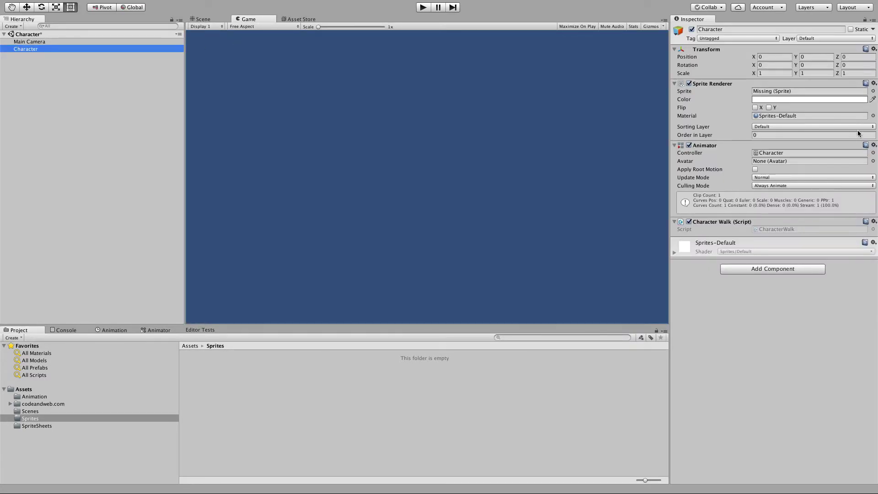
click(873, 91)
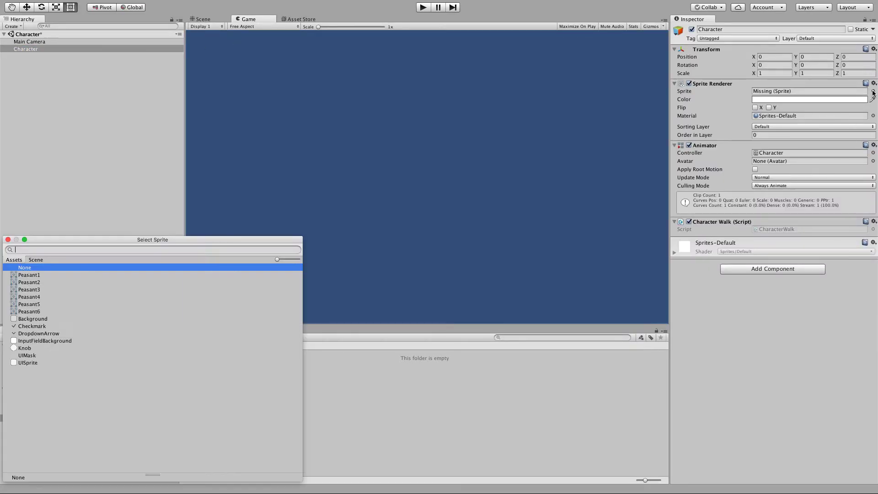
double_click(48, 274)
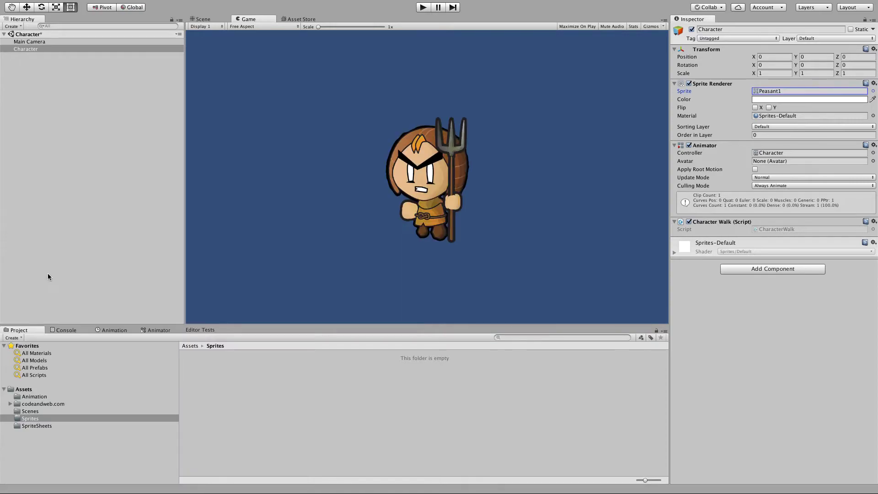
click(98, 329)
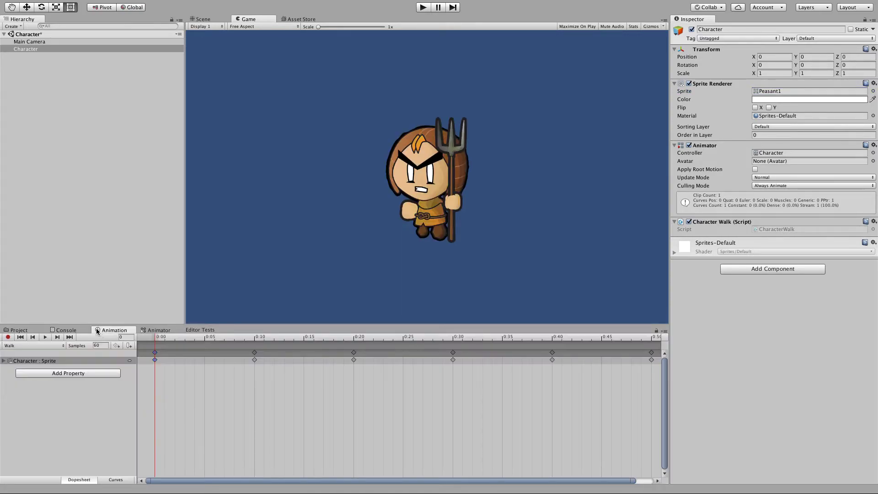
click(154, 359)
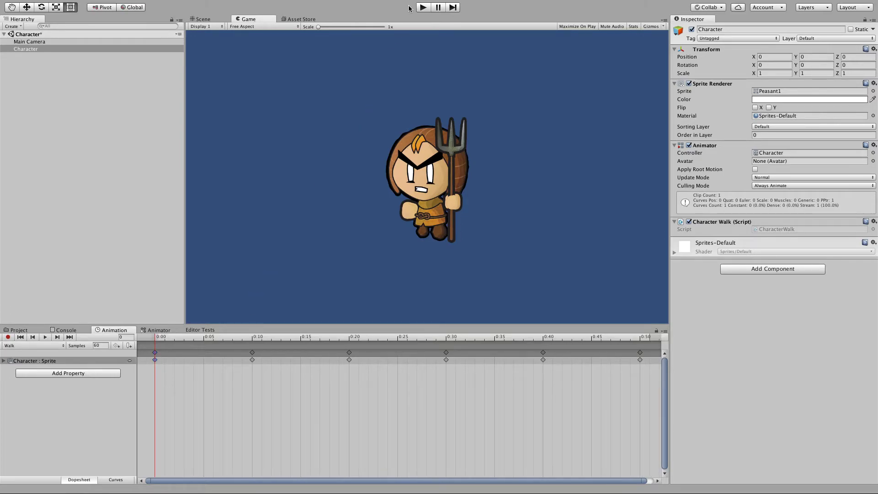
Play and stop the game to test the walk, then view SpriteSheets and the empty Console
click(423, 9)
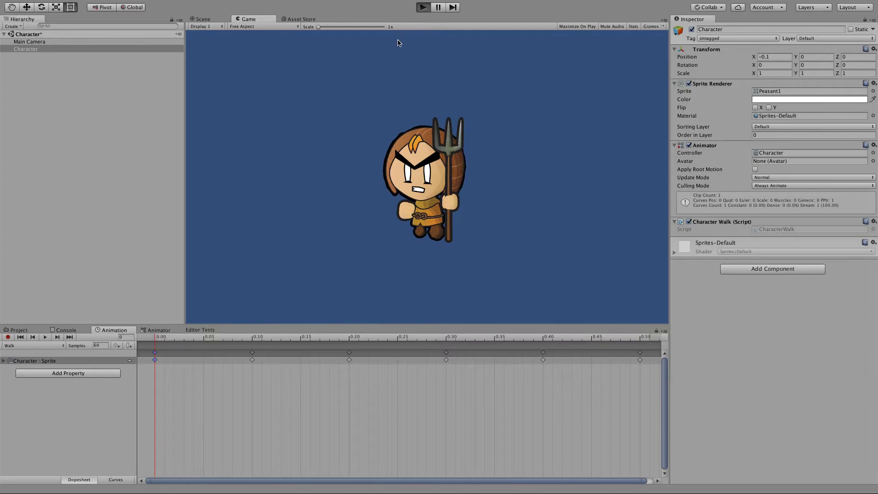
click(421, 8)
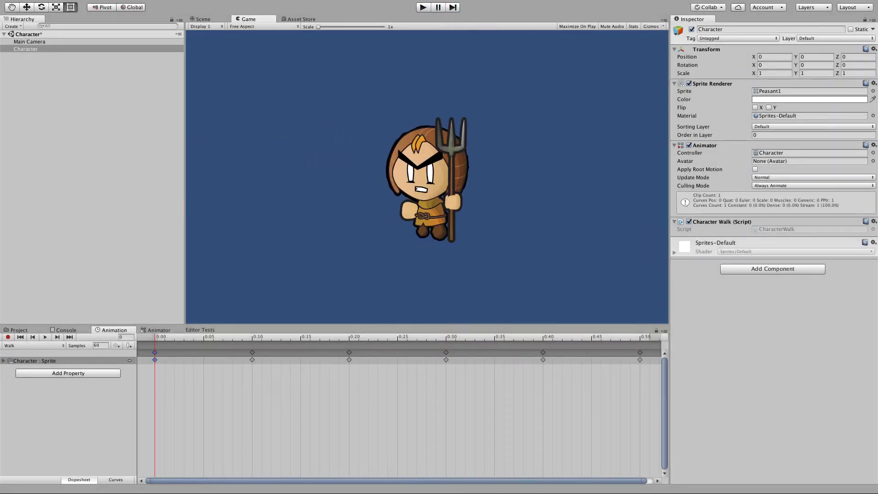
click(15, 330)
click(26, 426)
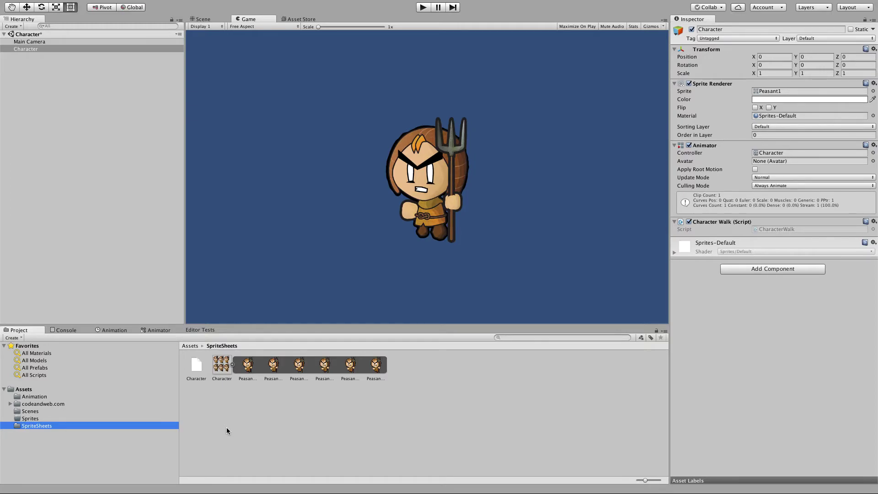
click(227, 427)
click(66, 330)
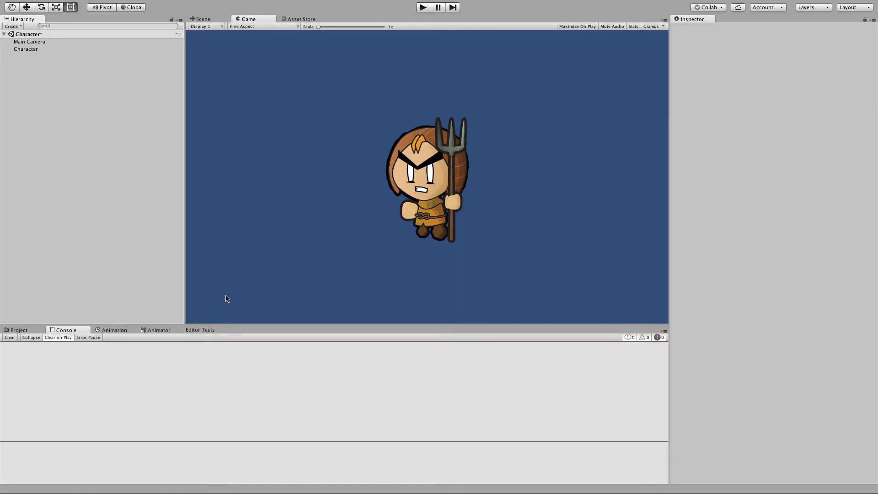
click(422, 8)
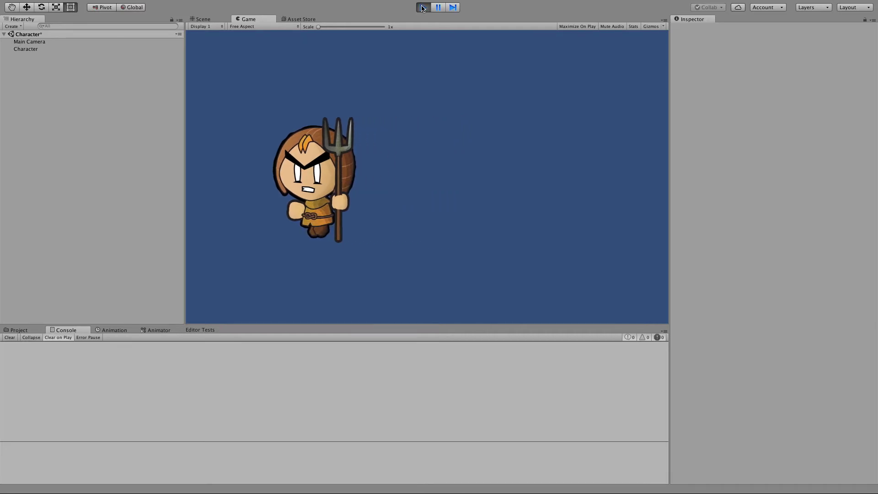
click(421, 7)
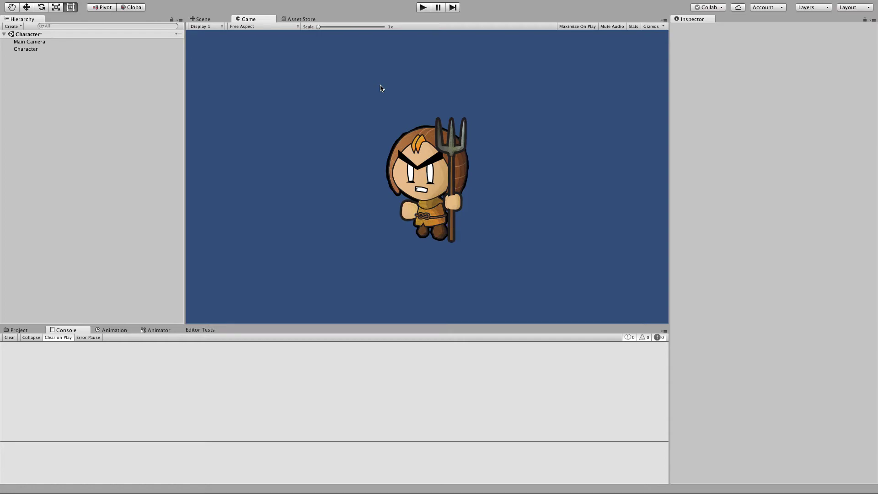
click(423, 7)
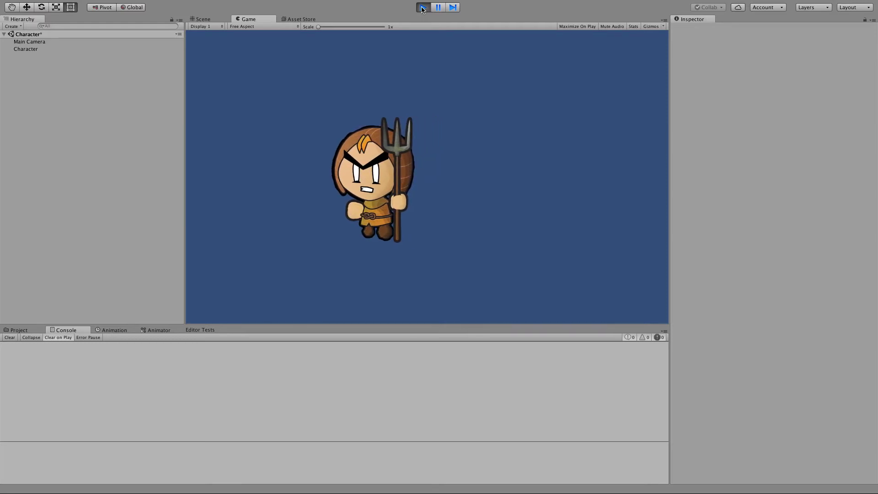
click(423, 7)
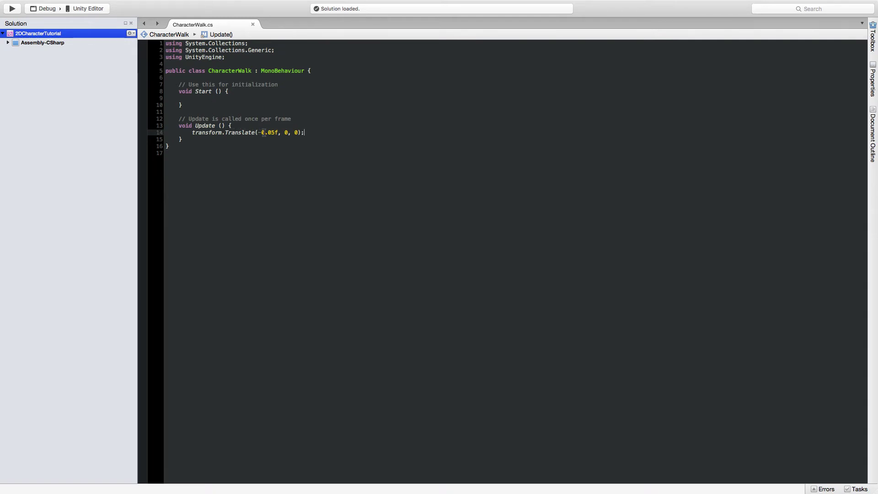
Inspect the transform.Translate(-0.05f, 0, 0) call in the Update method
mouse_move(273, 133)
click(198, 125)
key(Down)
key(Down)
click(260, 133)
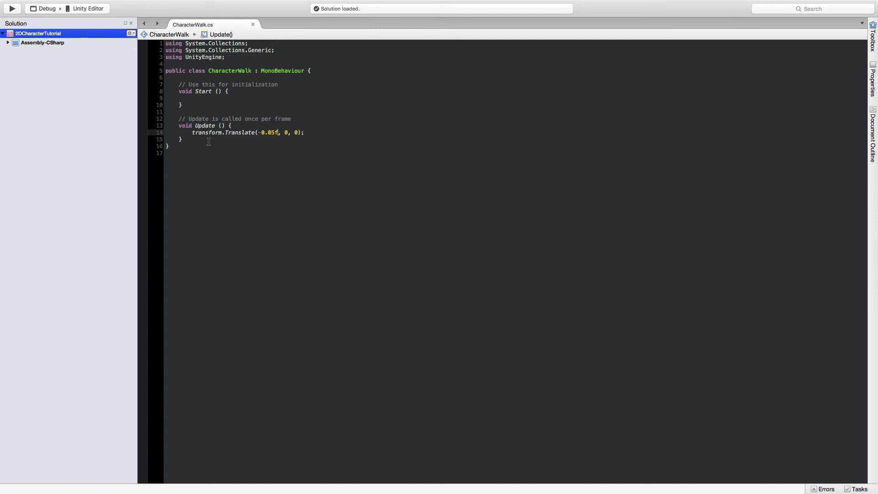
drag(261, 133, 275, 133)
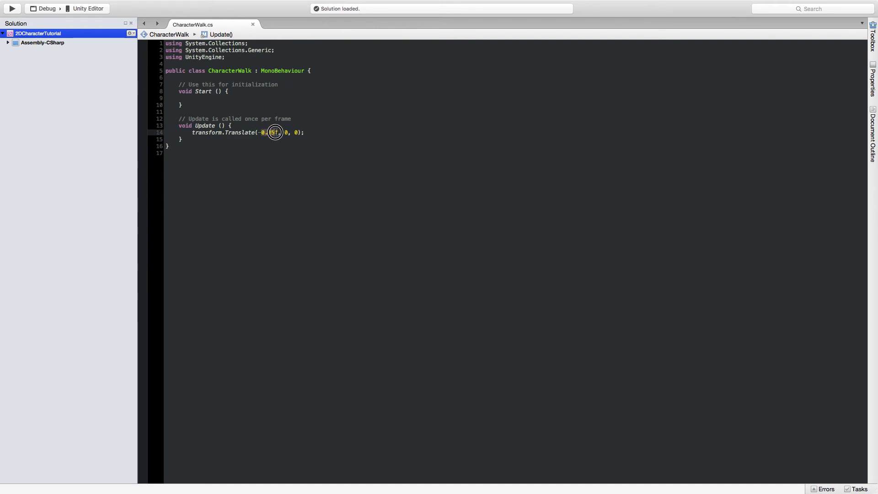
click(271, 135)
click(260, 139)
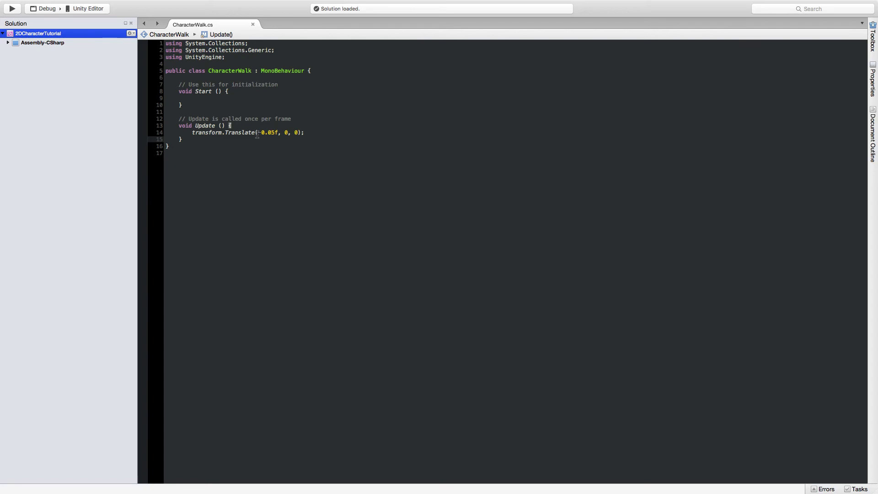
Change the Translate x argument to Time.deltaTime * -2f and run the game in Unity
click(259, 133)
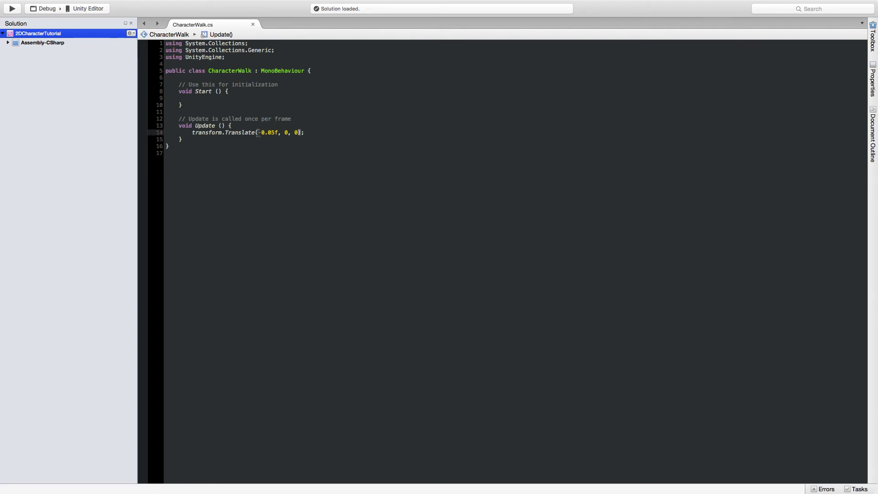
text(Time.deltaTime)
key(Return)
text(*)
click(327, 133)
key(Left)
key(Left)
key(Left)
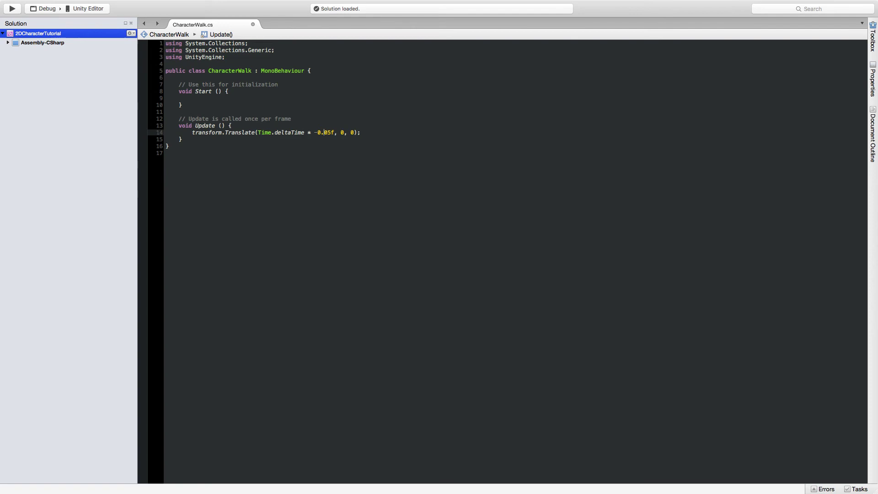
key(shift+Right)
key(shift+Right)
key(shift+Right)
key(shift+Right)
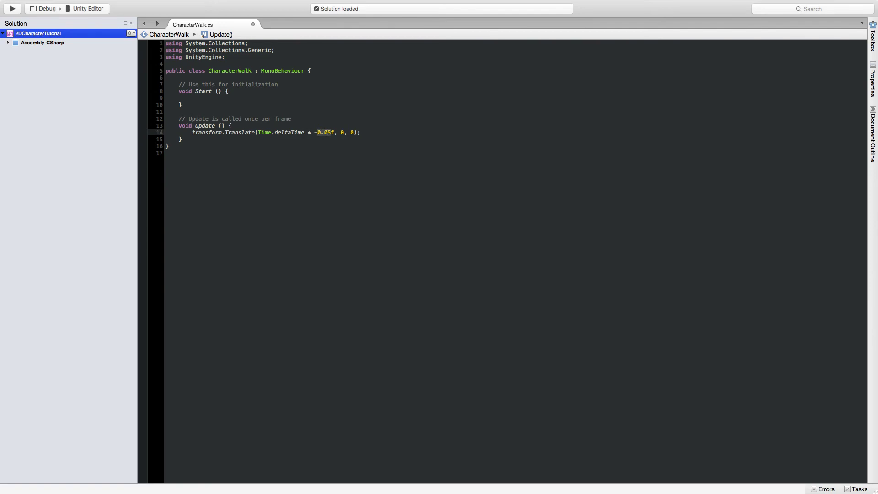
text(2)
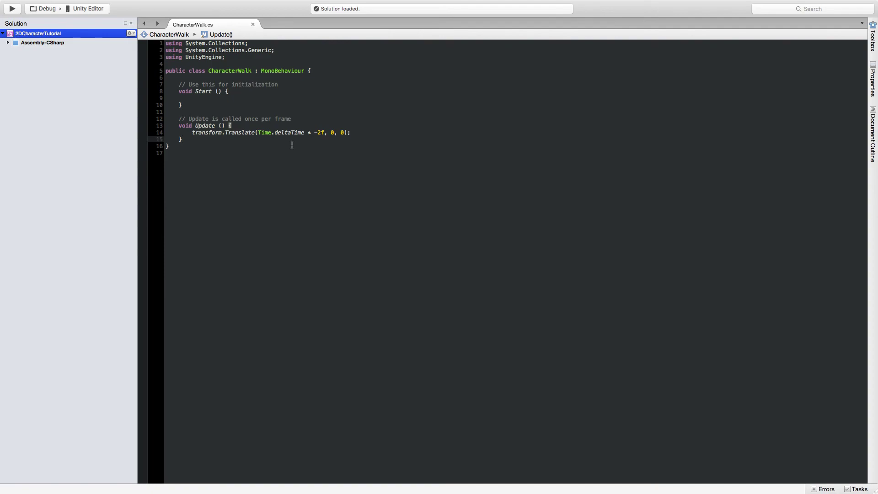
key(super+Tab)
click(423, 8)
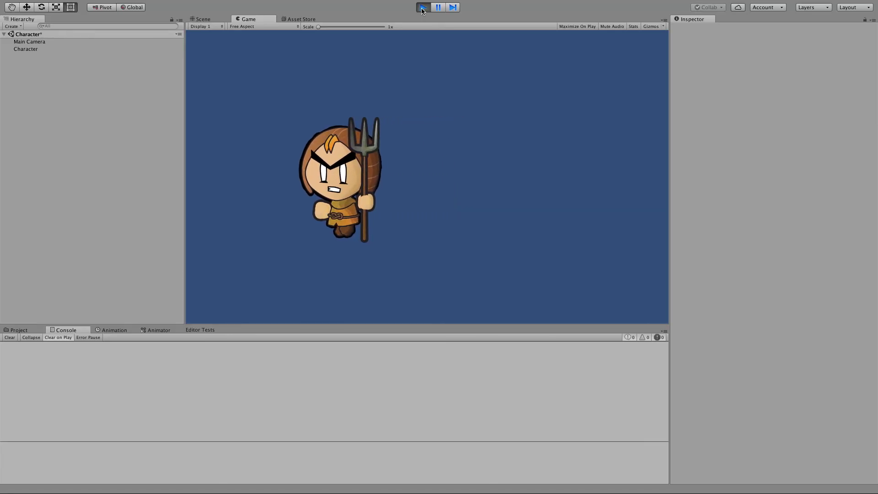
Restart Play mode to watch the peasant walk left, then stop the game
click(423, 8)
click(426, 7)
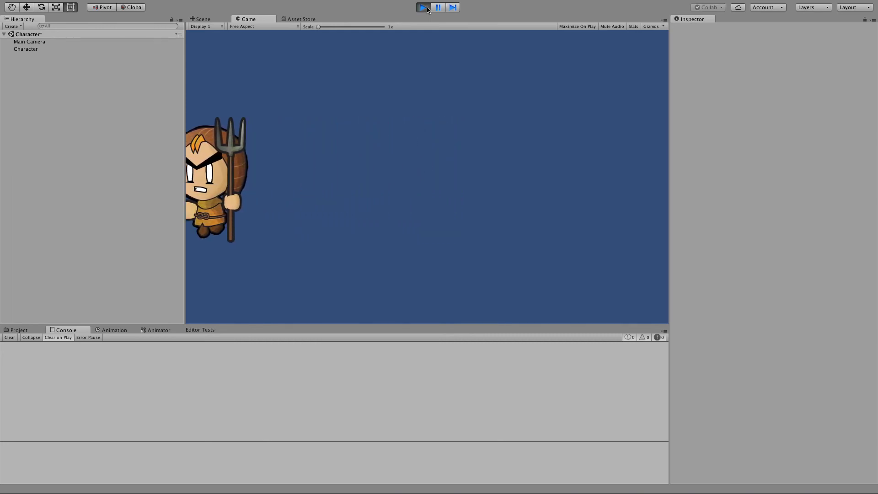
click(424, 8)
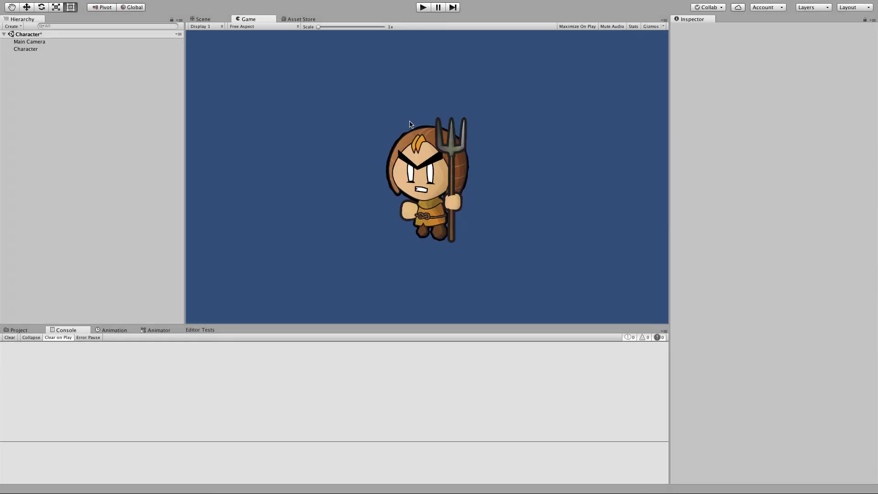